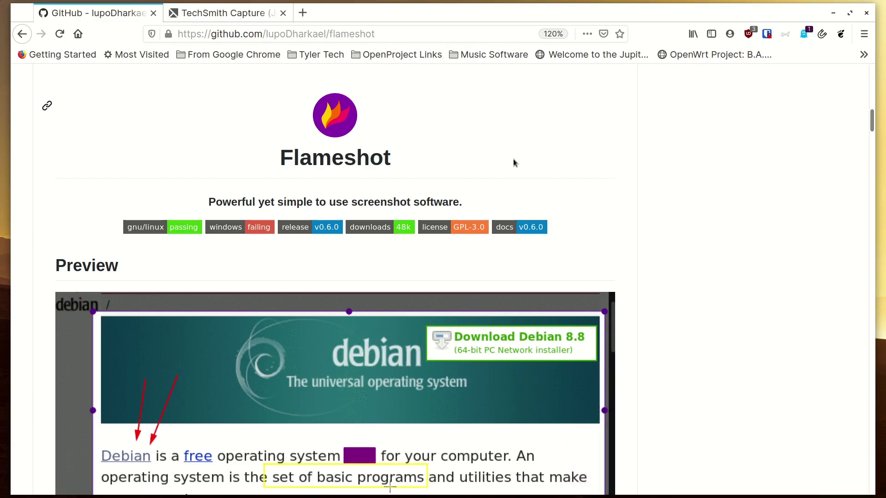
Step: Return to the Flameshot GitHub tab and bring the README's Index of sections into view
key(ctrl+Tab)
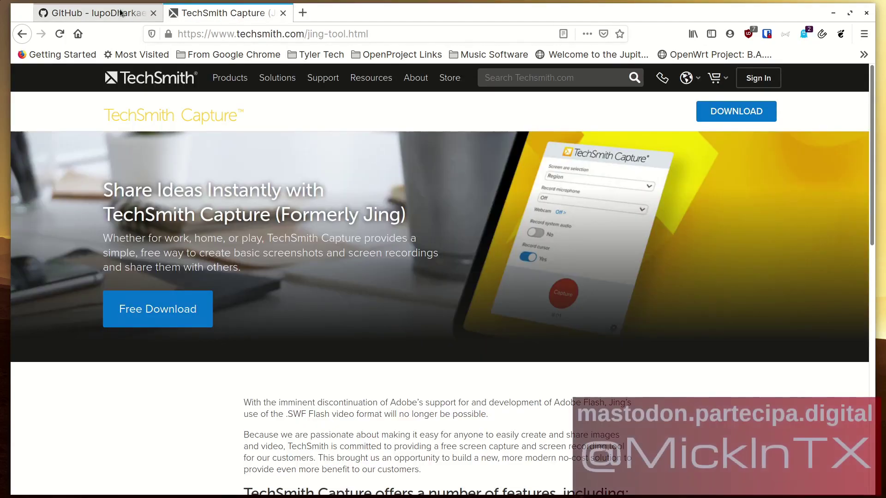
click(96, 12)
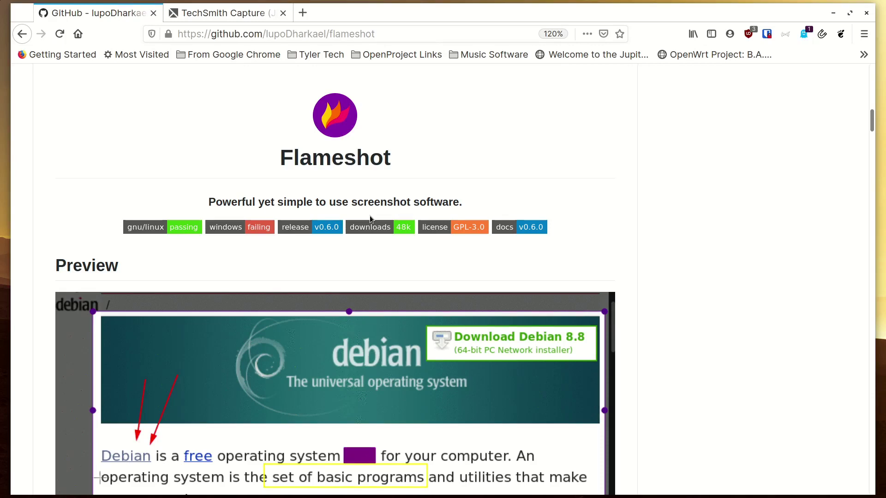
scroll(370, 215, down, 5)
scroll(235, 260, up, 2)
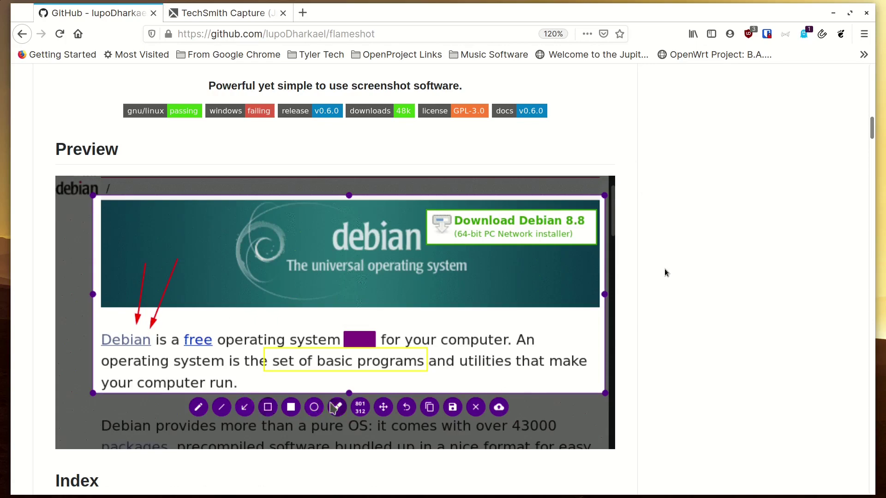
scroll(665, 268, down, 1)
key(alt+Left)
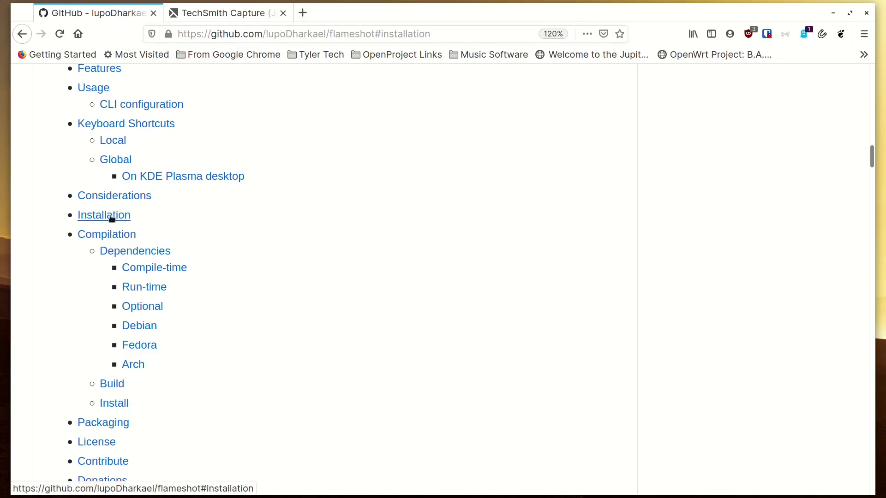
Step: Jump to the Installation section and select the Ubuntu 18.04+ command 'apt install flameshot'
click(111, 218)
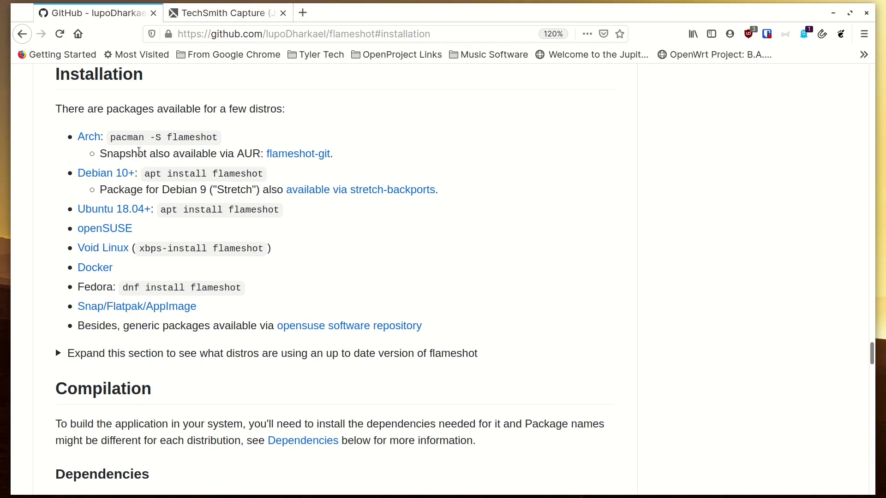
scroll(141, 148, down, 1)
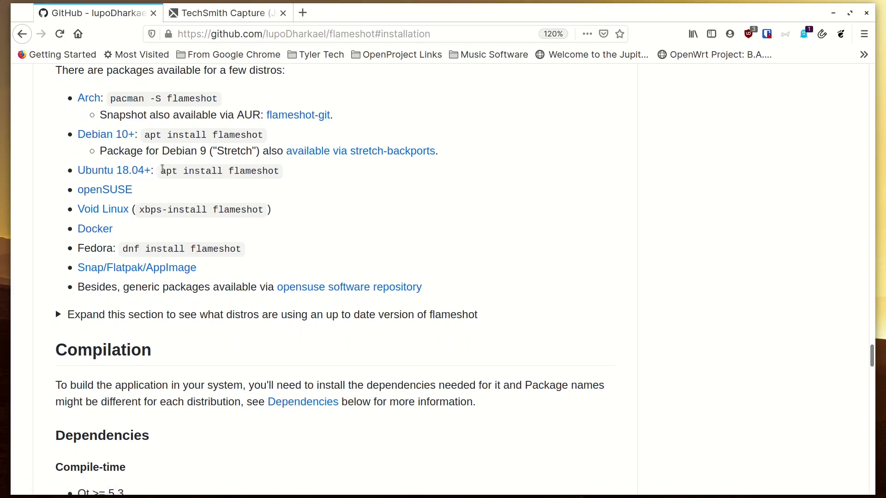
drag(279, 175, 160, 175)
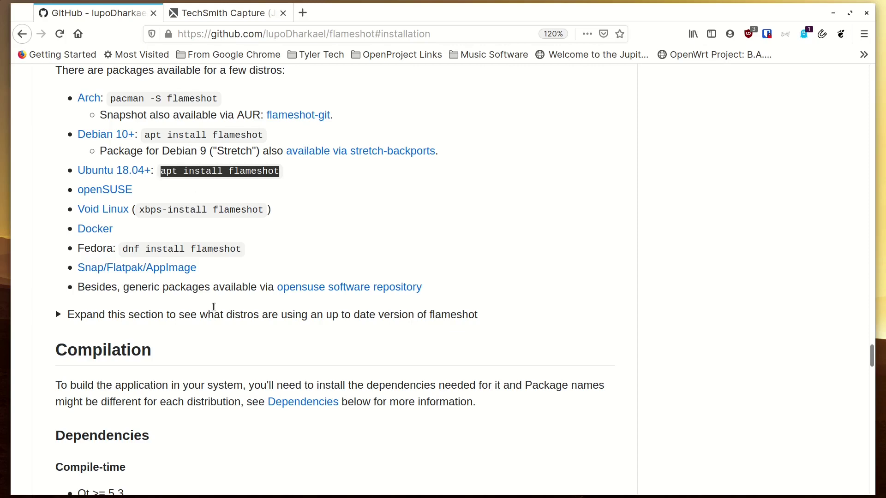
Step: Run 'sudo apt install flameshot' in a terminal, authorising with the sudo password
key(ctrl+alt+t)
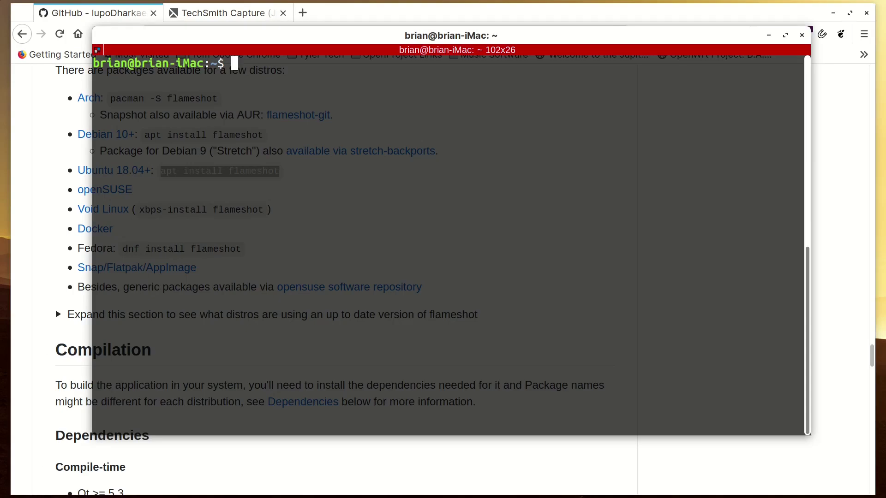
text(sudo apt install )
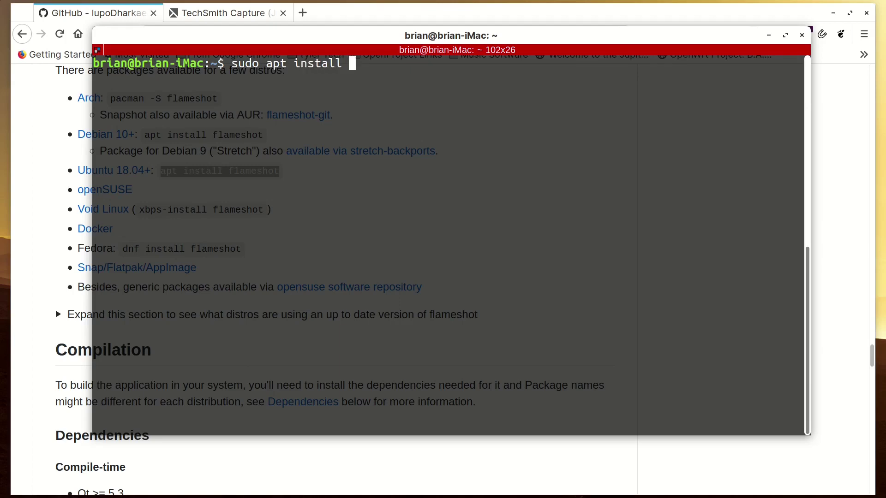
text(flameshot)
key(Return)
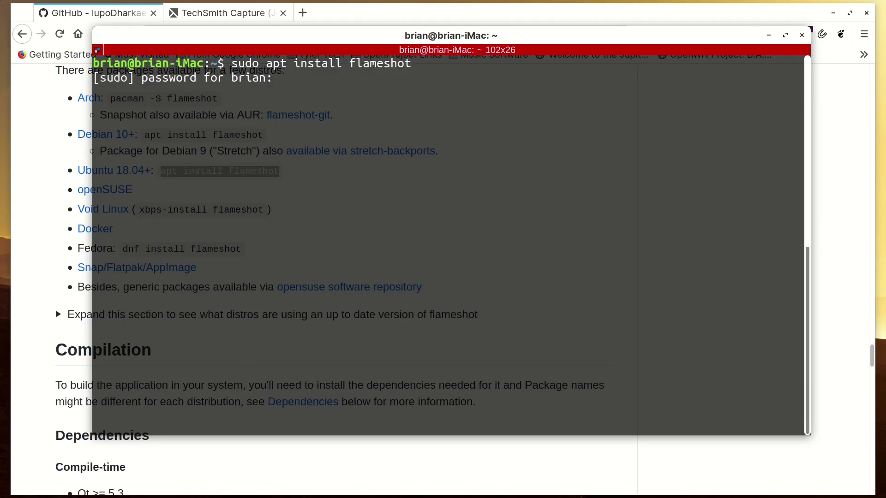
text(**********)
key(Return)
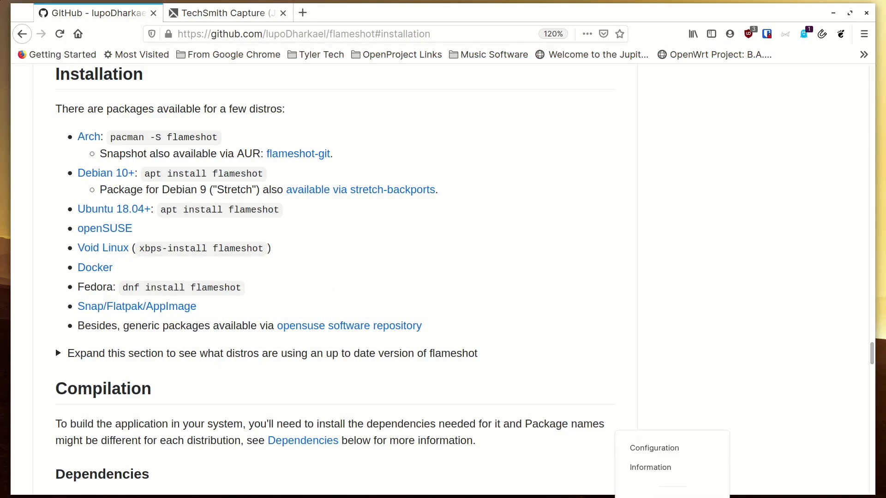
Step: Open Flameshot's Configuration and lighten the contrast colour from dark purple to lavender
click(672, 450)
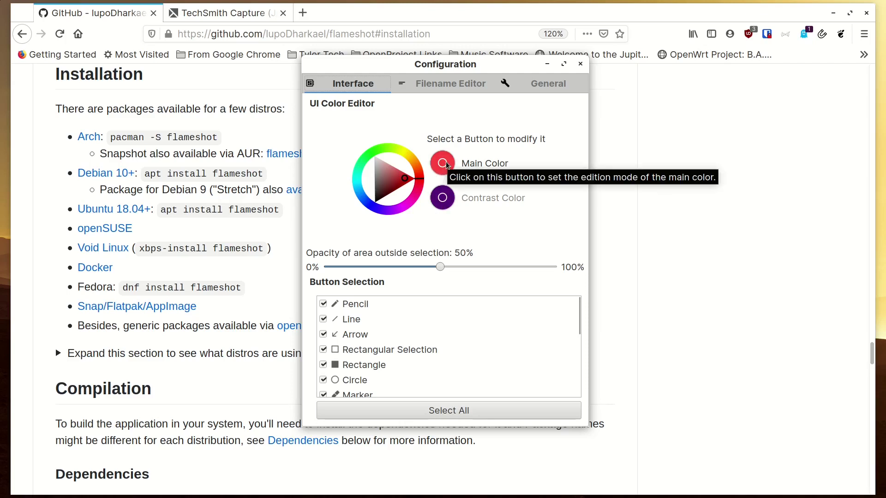
click(441, 174)
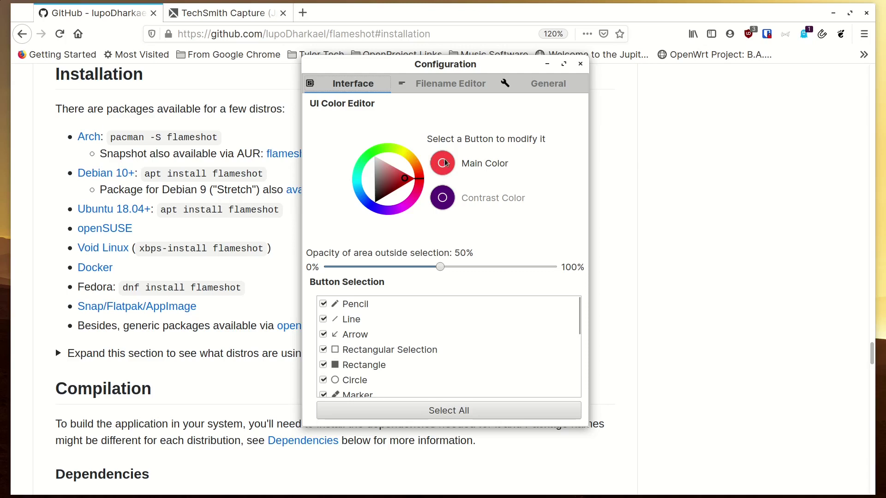
click(442, 203)
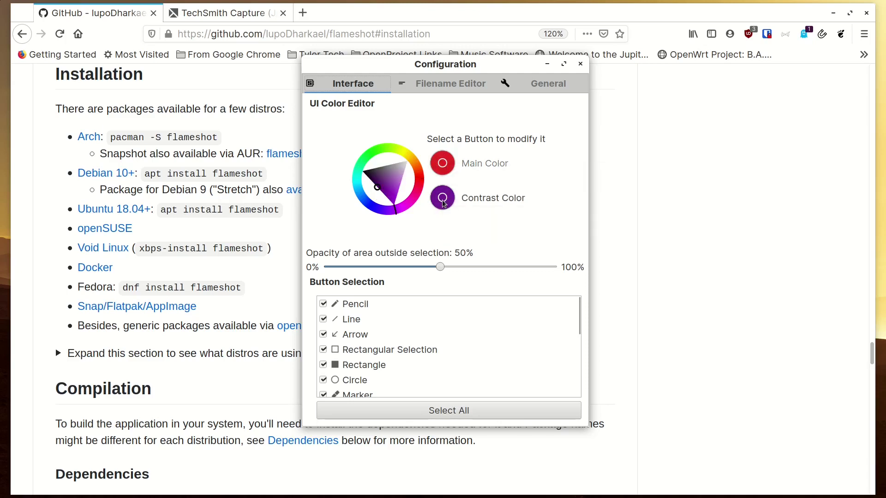
mouse_move(389, 204)
mouse_down()
mouse_move(418, 187)
mouse_move(421, 208)
mouse_move(428, 181)
mouse_move(410, 164)
mouse_move(422, 184)
mouse_move(417, 199)
mouse_move(370, 210)
mouse_move(393, 183)
mouse_up()
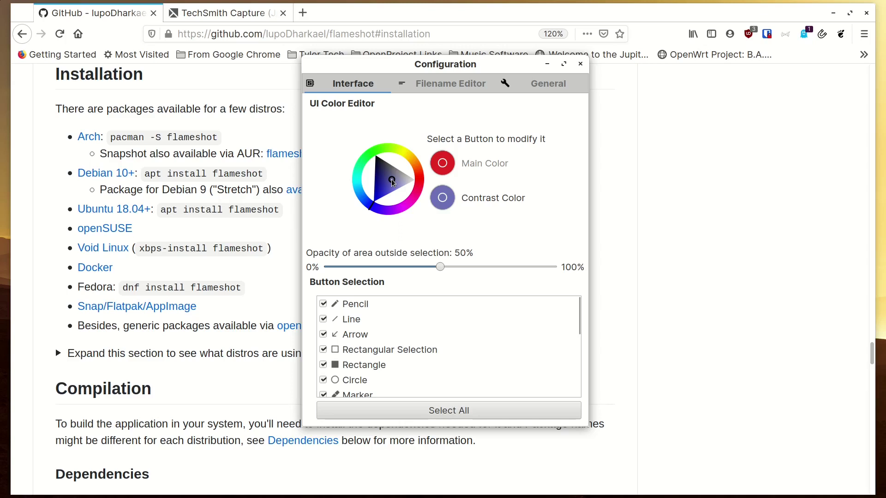
Step: Try other outside-selection opacity levels, then set the opacity to 50%
drag(441, 268, 416, 270)
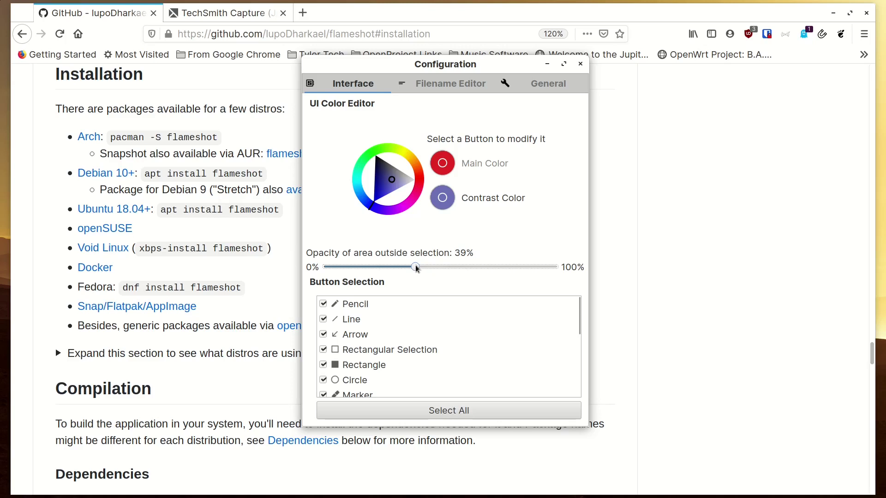
drag(416, 269, 444, 276)
key(Left)
scroll(354, 366, down, 4)
scroll(348, 350, up, 4)
scroll(327, 354, down, 1)
scroll(326, 354, down, 3)
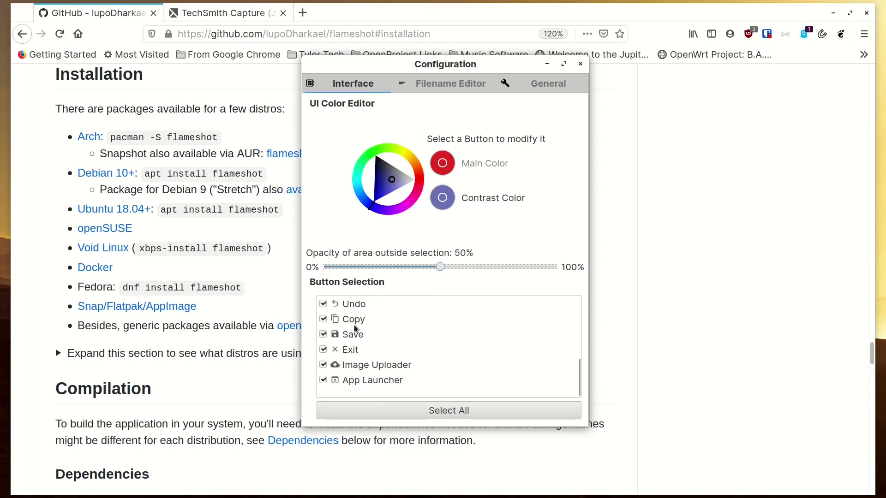
Step: Change the capture filename pattern from %a-%B-%y-%T to %A-%B-%Y-%T, then view General settings
click(440, 86)
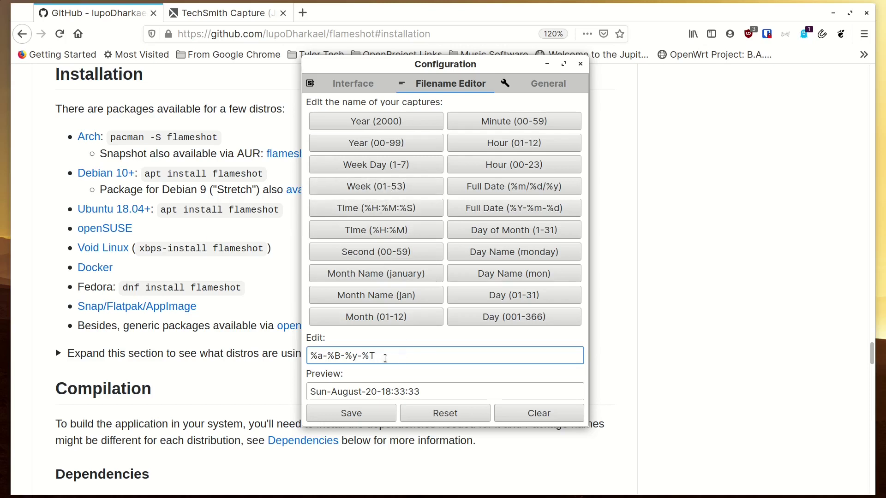
drag(392, 357, 299, 354)
key(BackSpace)
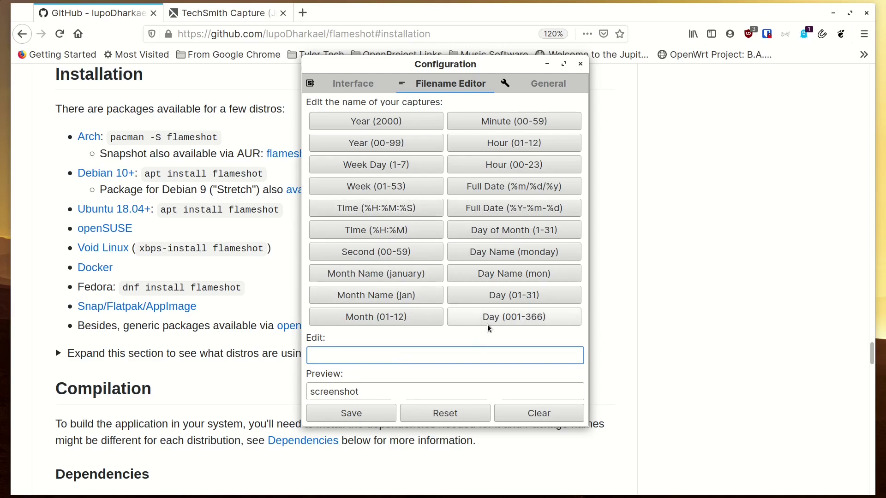
click(466, 261)
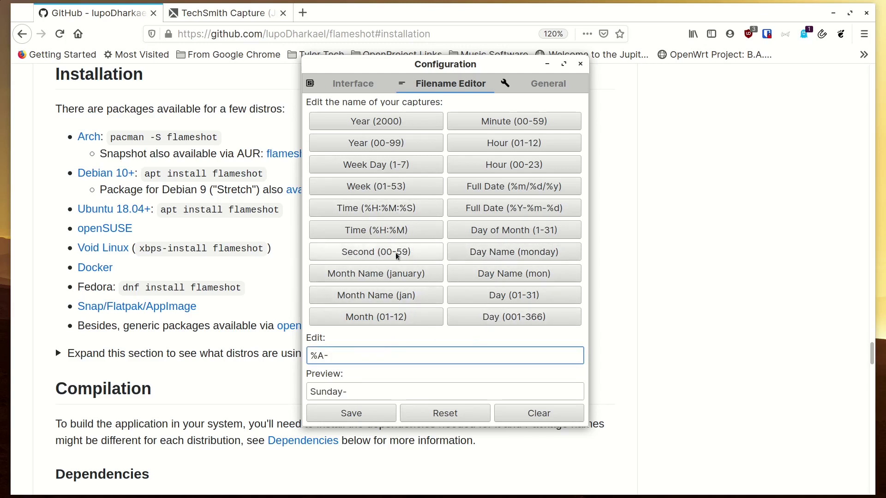
click(403, 275)
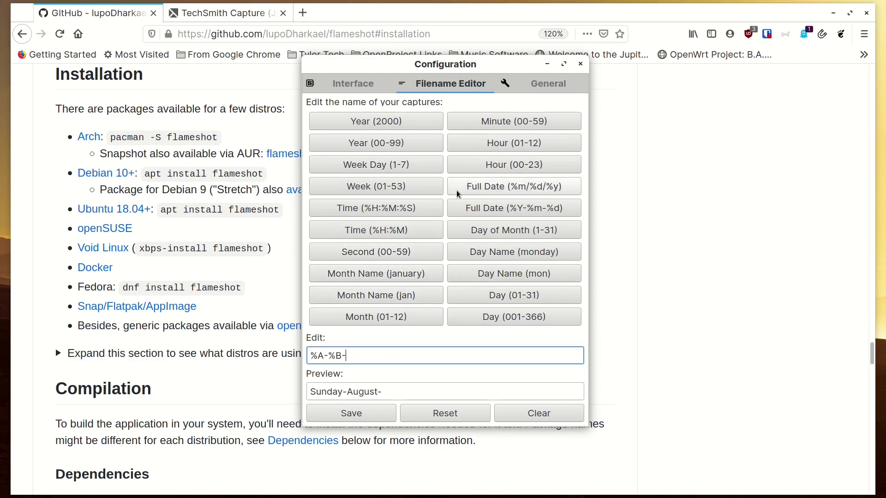
click(362, 129)
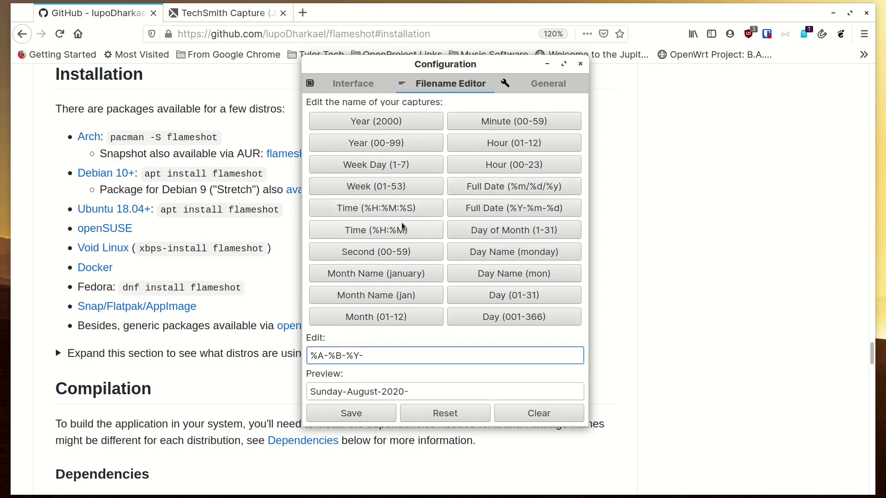
click(358, 208)
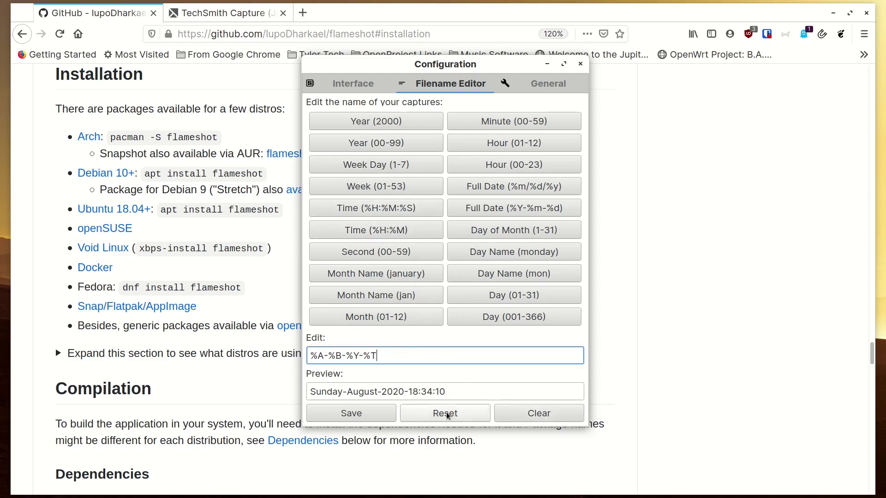
click(376, 416)
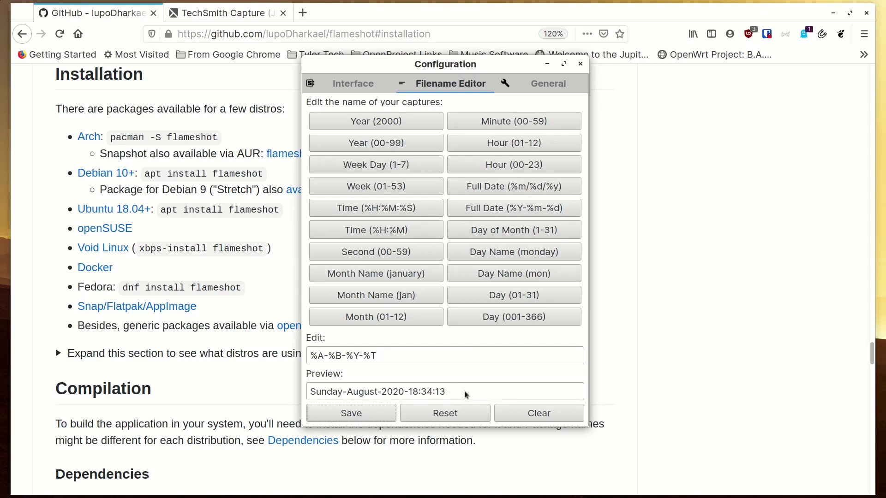
click(543, 88)
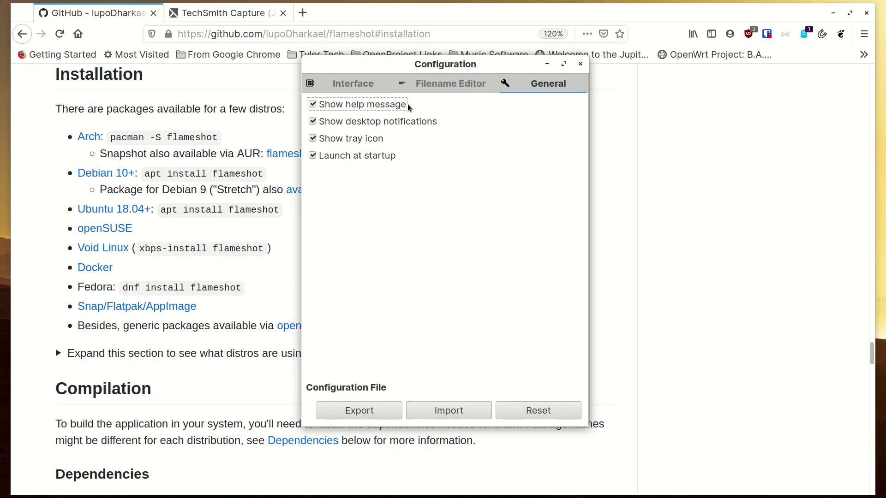
Step: Move the Configuration window aside, close it, and bring the terminal back to the front
mouse_move(512, 64)
mouse_down()
mouse_move(512, 55)
mouse_move(501, 55)
mouse_up()
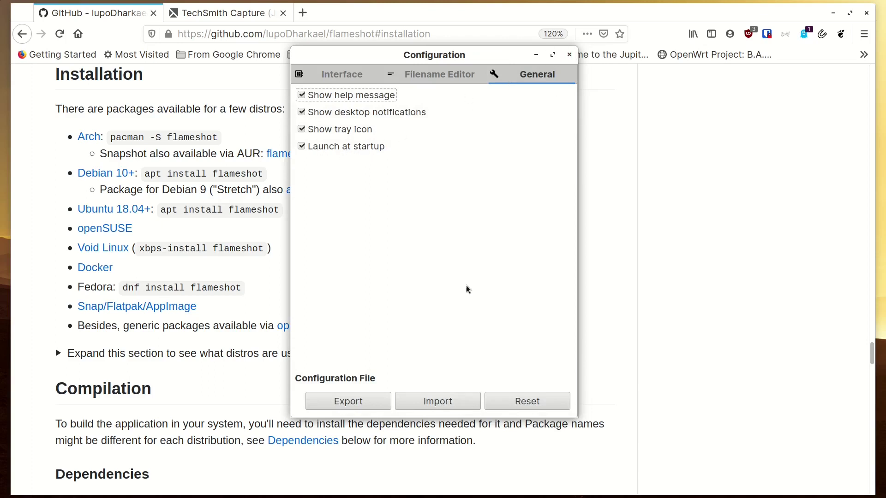
click(569, 55)
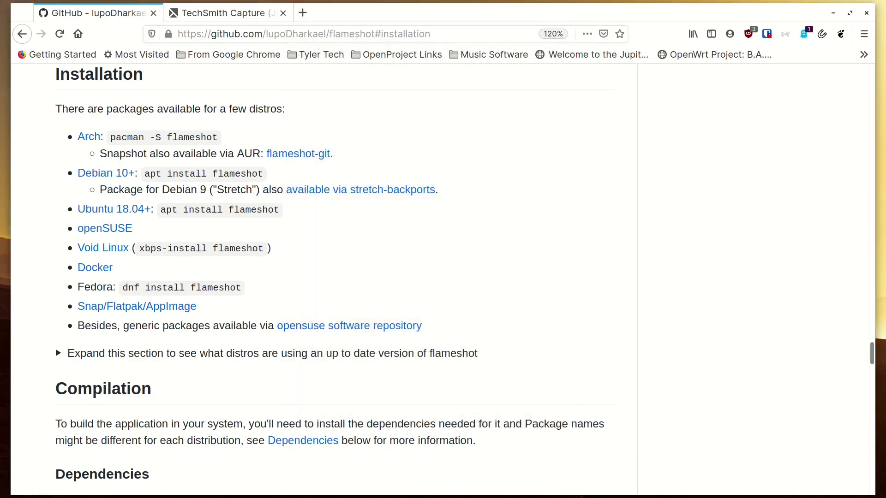
key(alt+Tab)
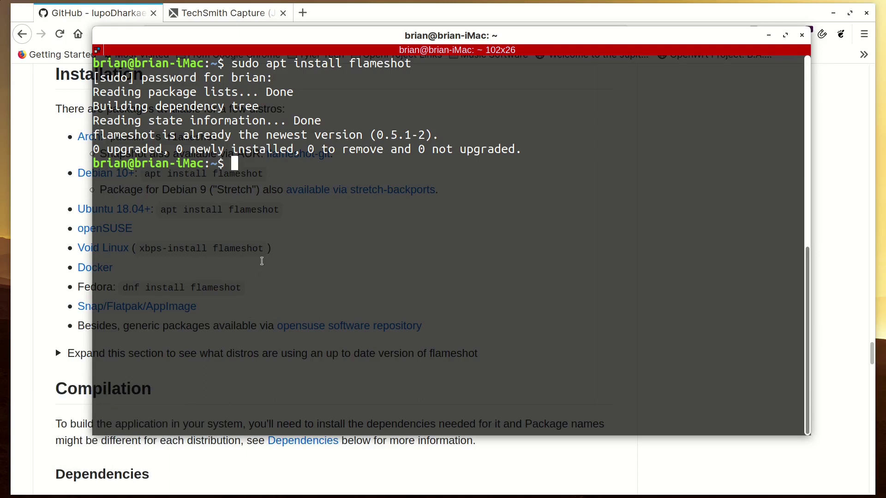
Step: Clear the terminal and run 'flameshot gui' to start a capture
text(clear)
key(Return)
text(flamesh)
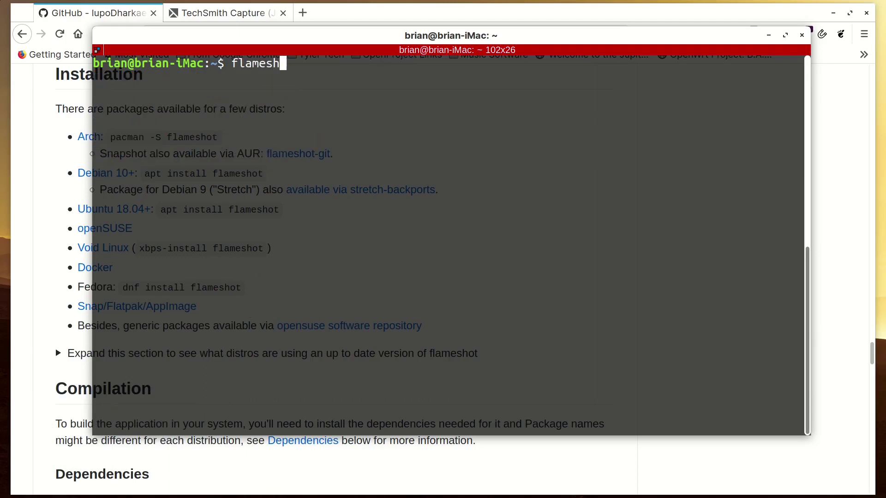
text(ot gui)
key(Return)
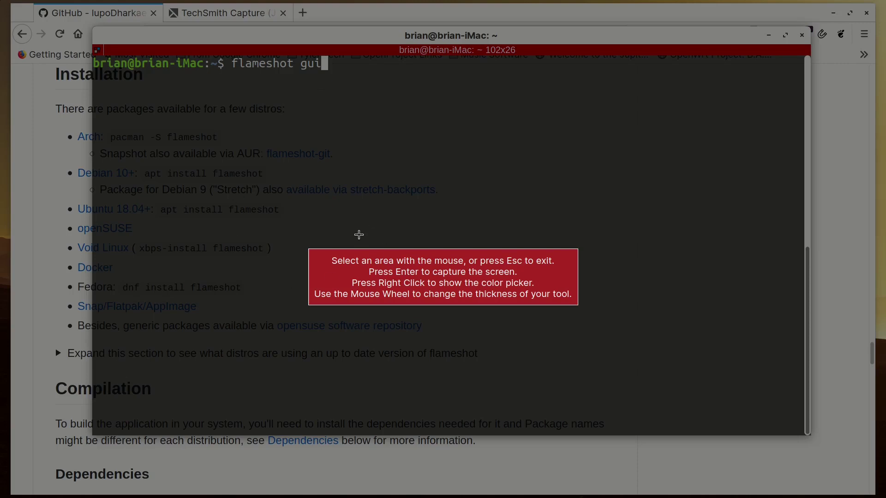
Step: Dismiss the capture and launch Settings from the System Tools applications category
key(Escape)
key(super)
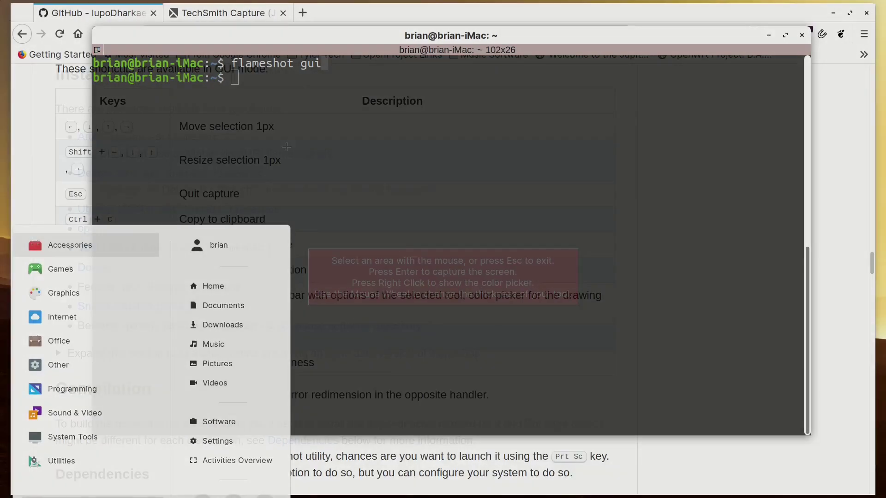
key(Up)
key(Up)
key(Return)
key(BackSpace)
key(Up)
key(Up)
key(Up)
key(Return)
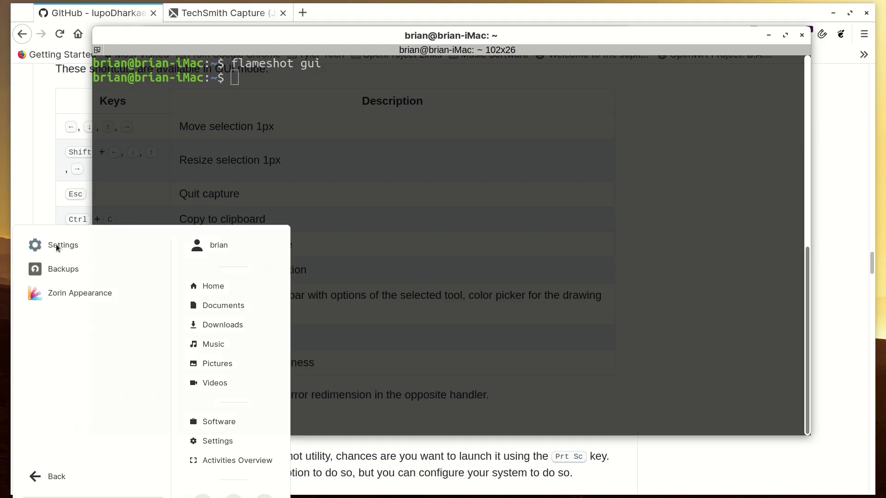
click(307, 208)
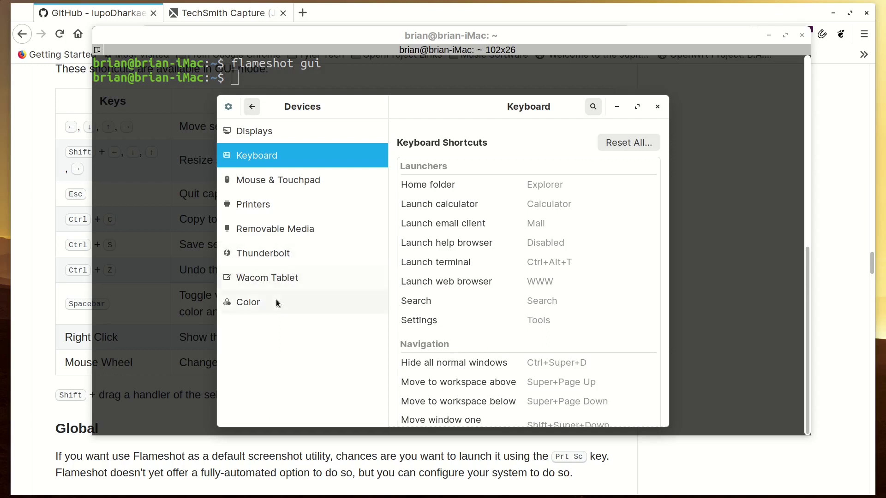
Step: Go to Devices › Keyboard, scroll to the end of the shortcuts, and add a custom shortcut
click(249, 110)
scroll(291, 328, down, 3)
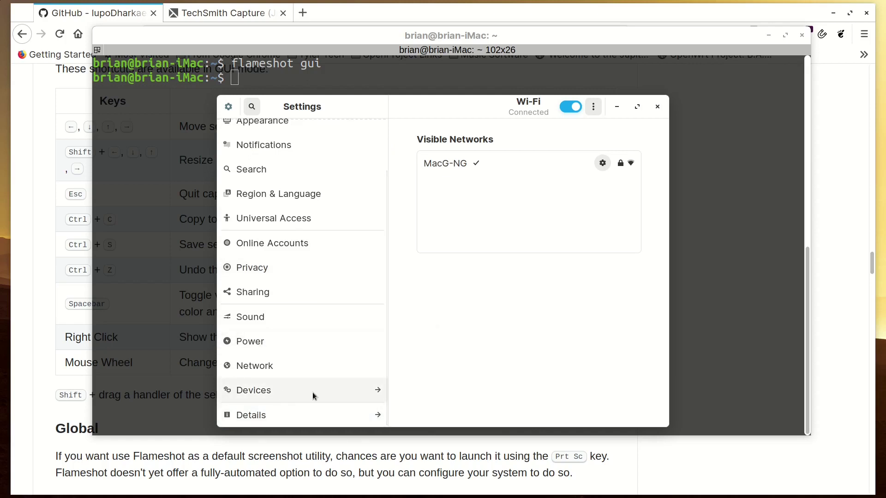
click(344, 391)
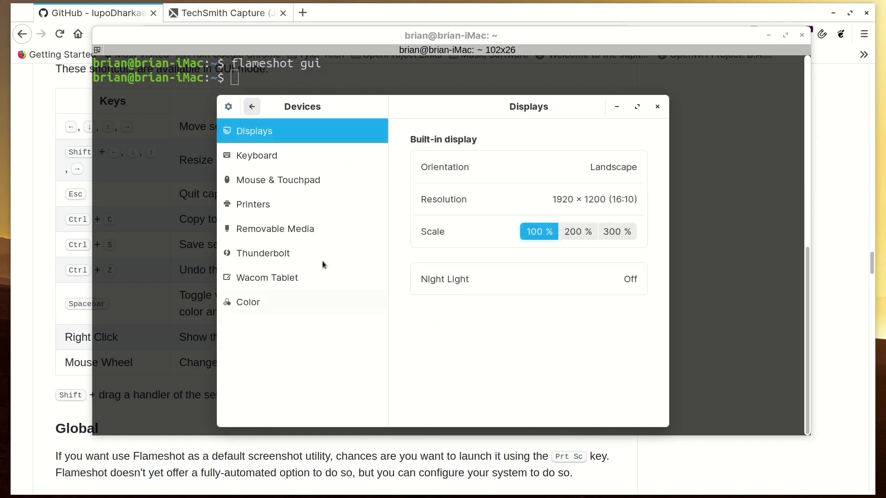
click(280, 154)
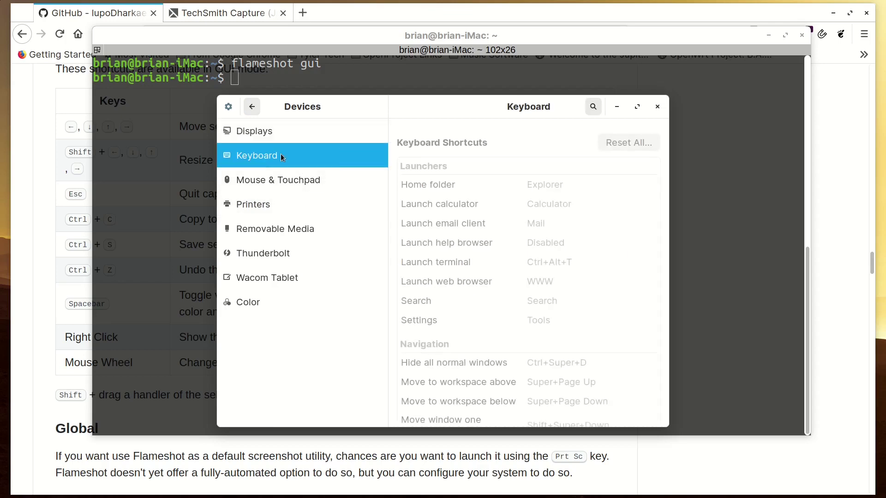
scroll(502, 283, down, 20)
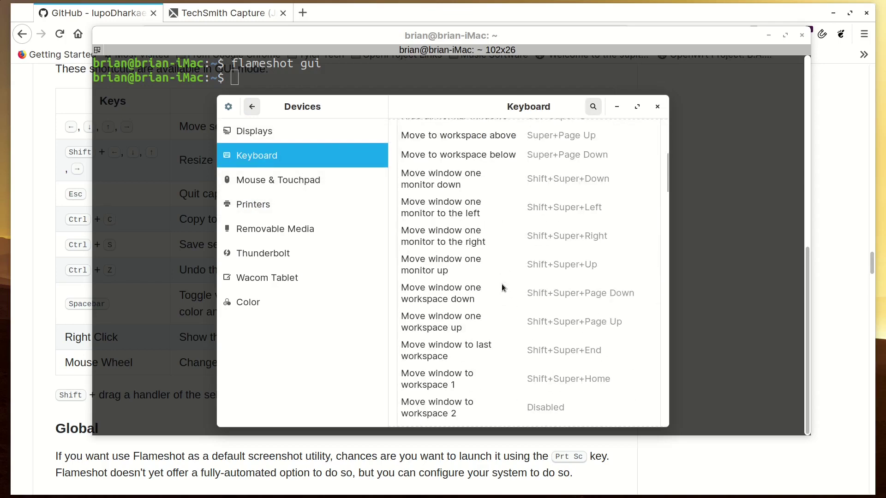
scroll(502, 285, down, 15)
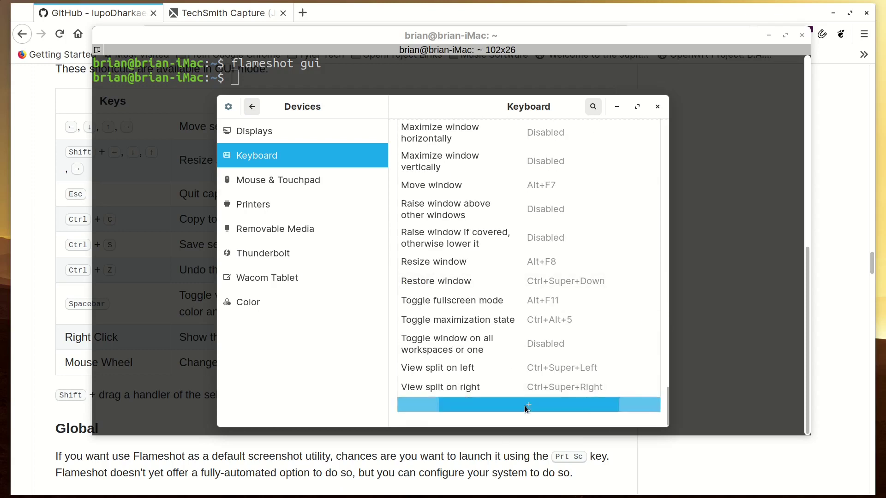
click(527, 405)
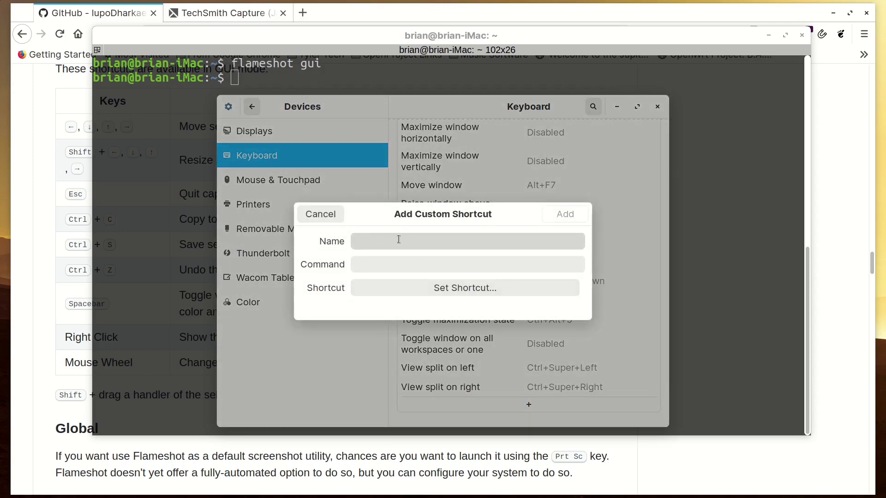
Step: Create custom shortcut 'Flameshot' running 'flameshot gui' on Shift+Ctrl+$, then close Settings
text(Flameshot)
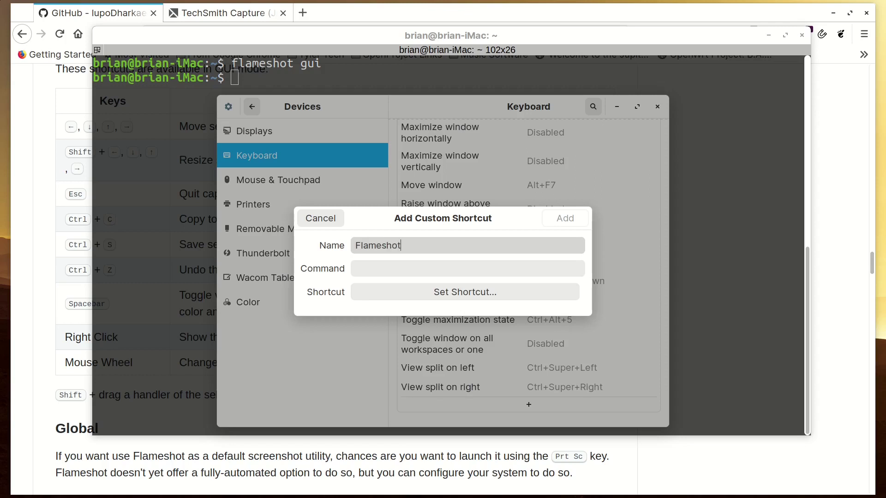
click(402, 271)
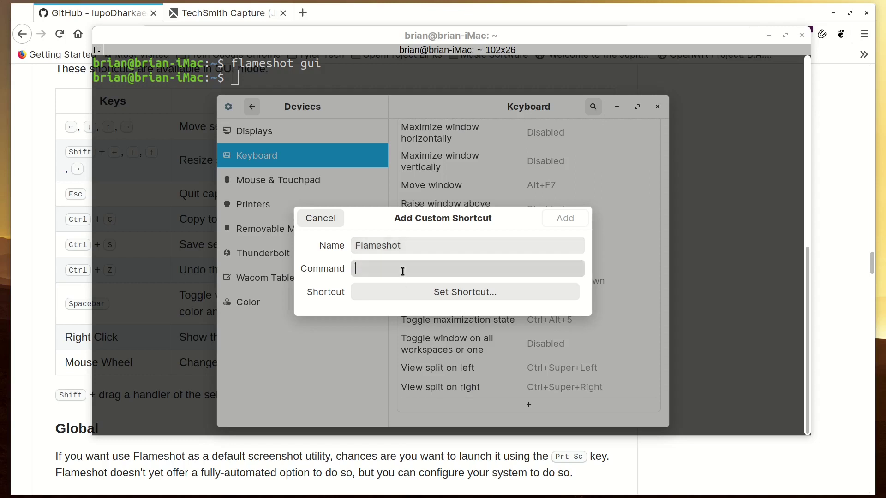
text(flameshot gui)
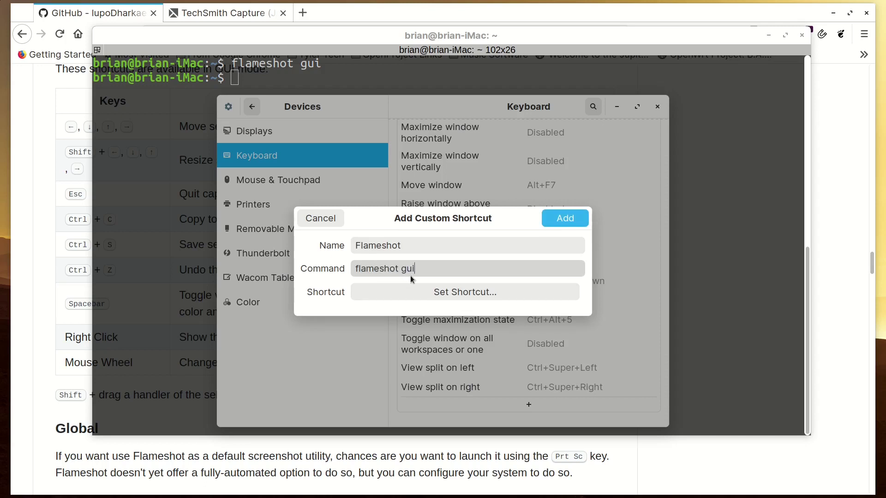
click(441, 295)
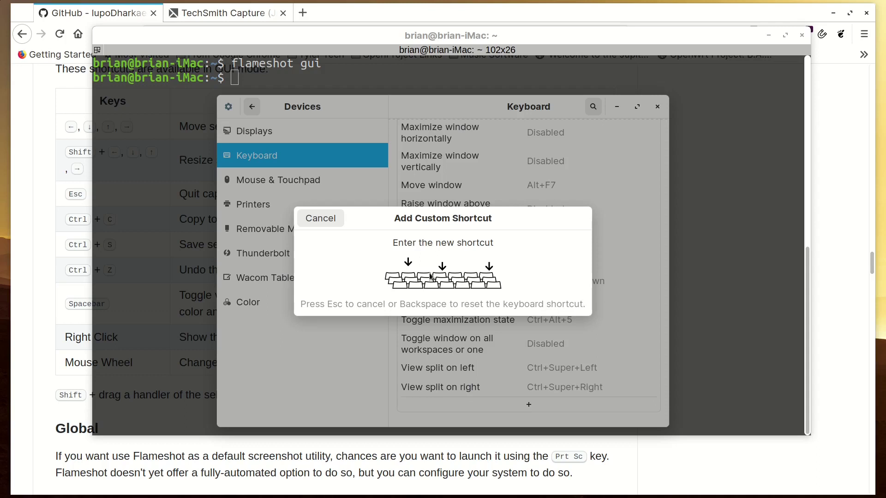
key(ctrl+shift+4)
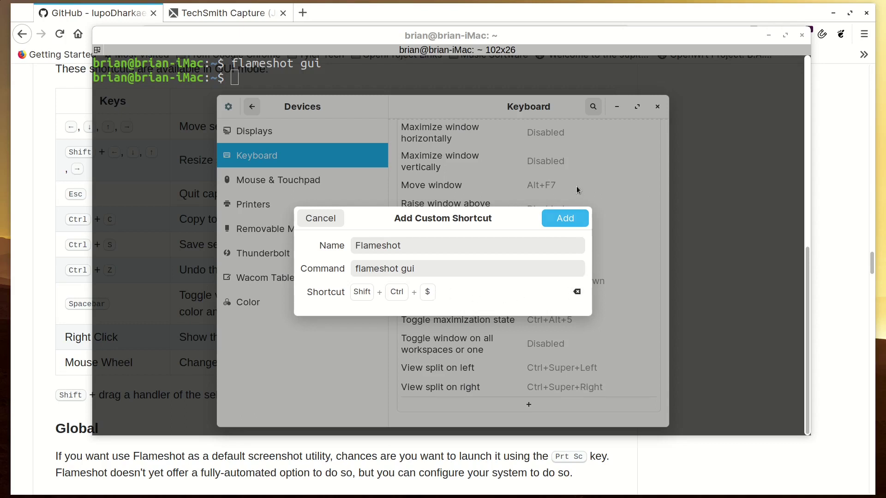
click(565, 219)
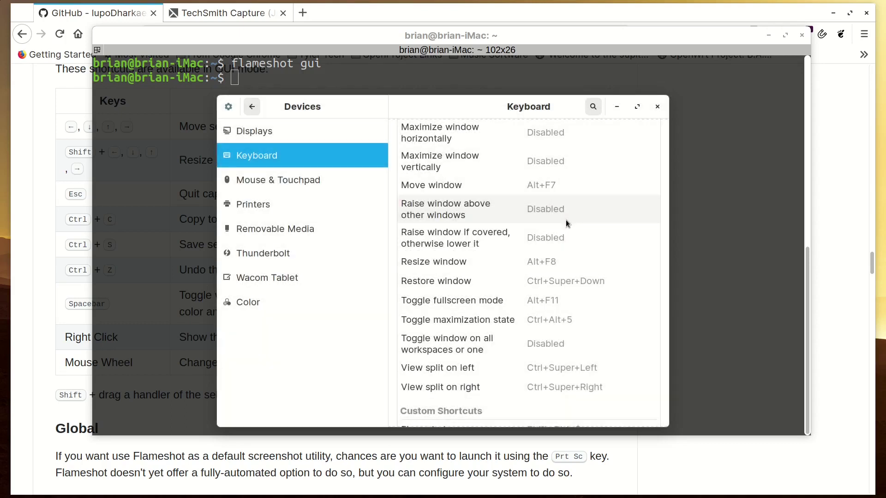
click(657, 106)
scroll(286, 146, down, 10)
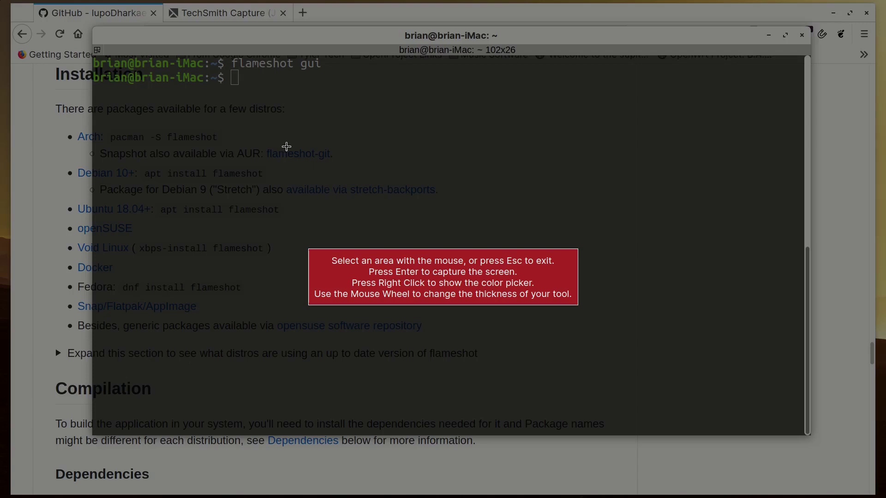
Step: Dismiss the capture, close the terminal, and start a new capture over the GUI-mode shortcuts table
key(Escape)
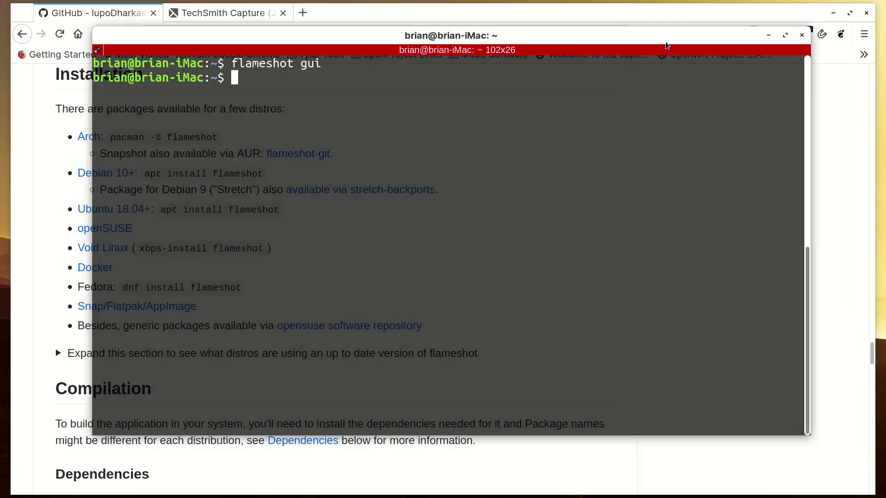
click(802, 35)
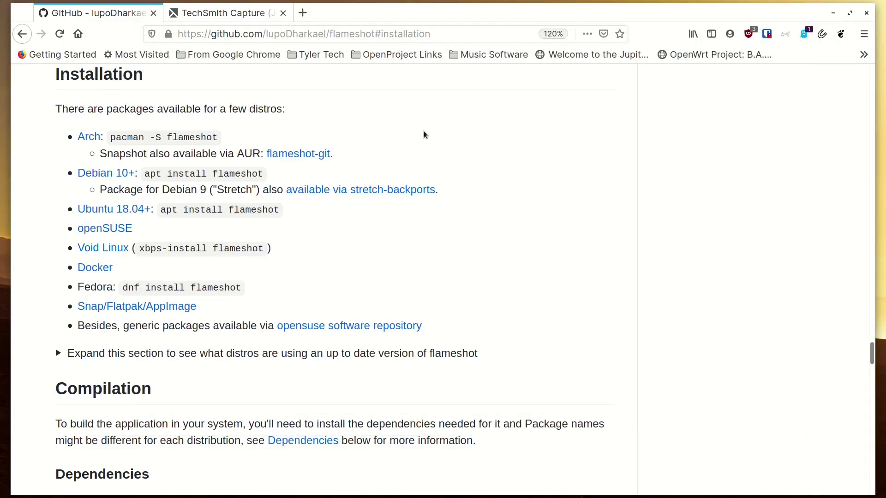
scroll(143, 259, down, 5)
scroll(143, 258, up, 5)
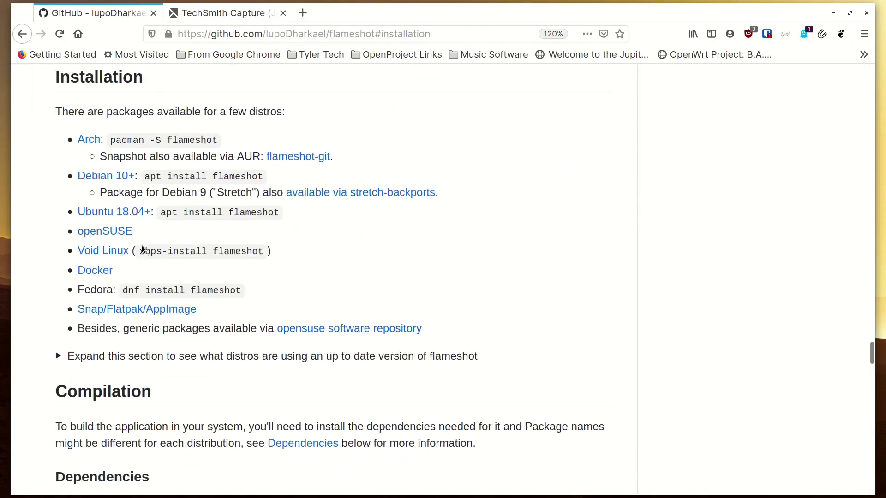
scroll(142, 249, down, 15)
scroll(141, 249, up, 12)
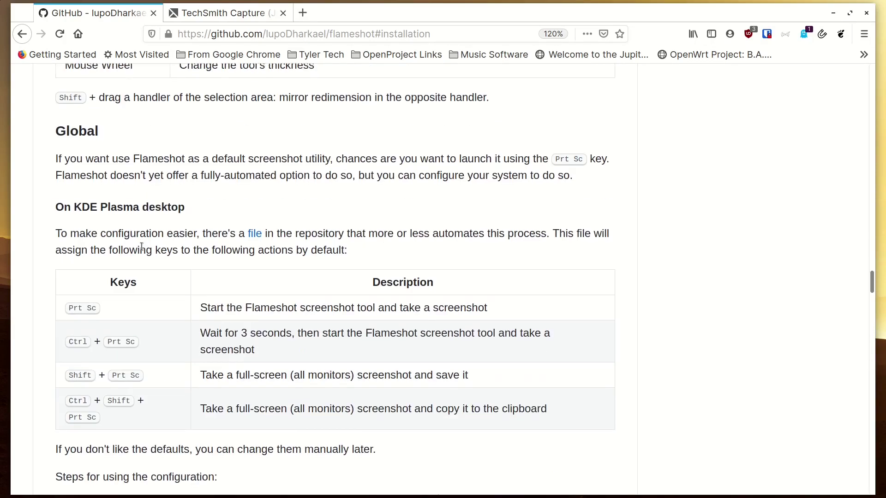
scroll(141, 247, down, 3)
scroll(141, 247, up, 10)
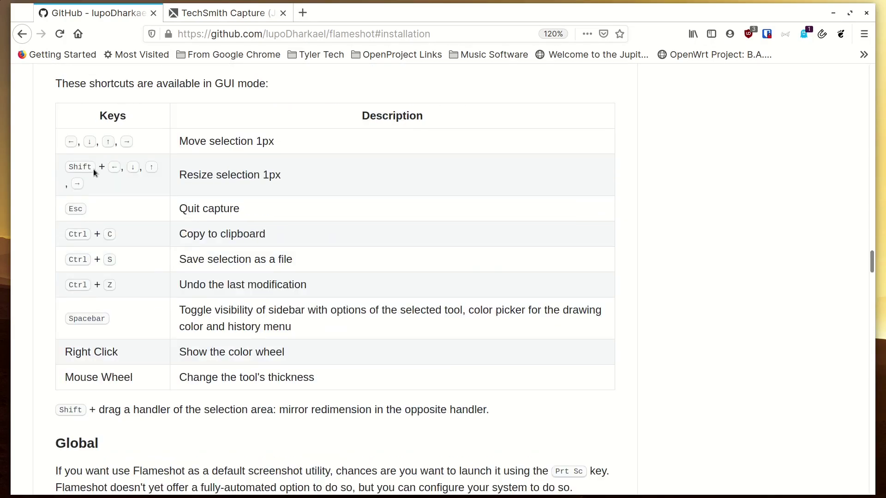
key(Print)
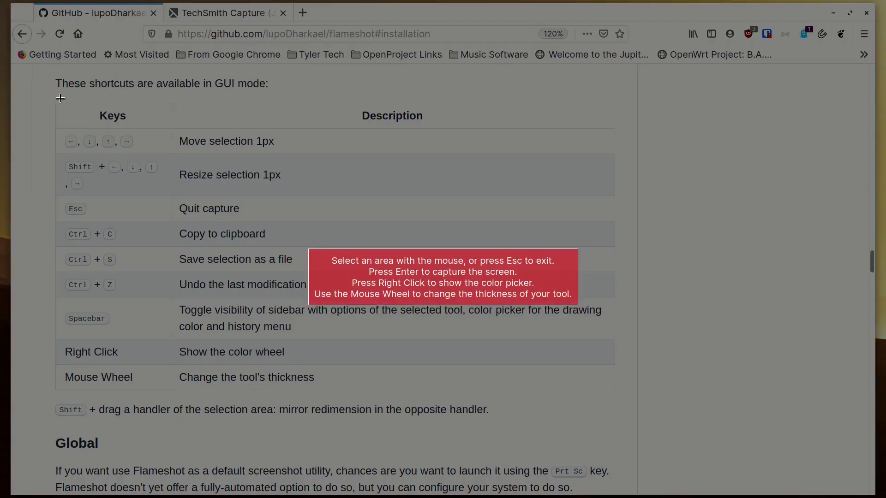
Step: Frame the GUI-mode keyboard shortcuts table in a 1203×699 capture region, nudged slightly left
drag(59, 98, 613, 420)
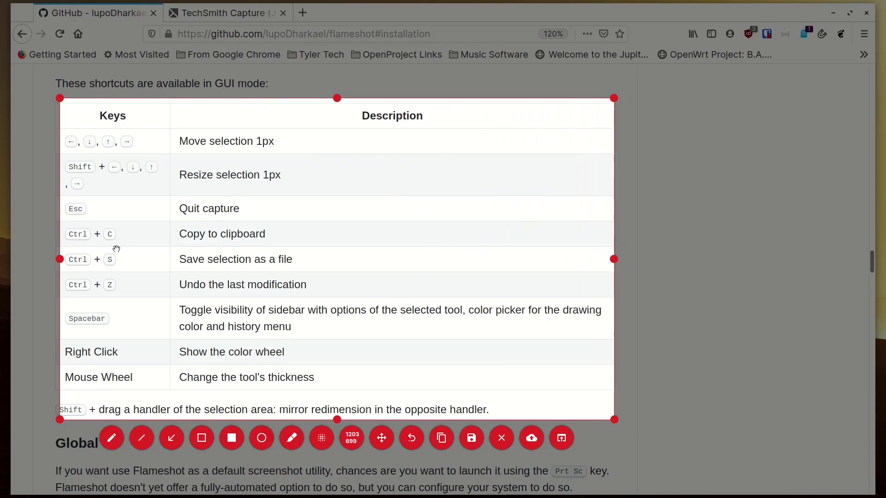
key(Left)
key(Left)
key(Left)
key(Left)
key(Left)
key(Left)
key(Left)
key(Left)
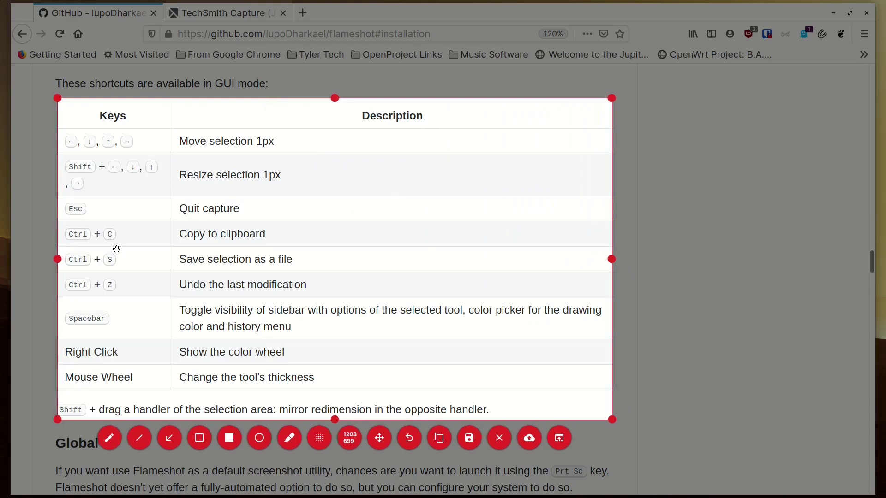
key(Left)
key(Left)
key(Left)
key(Left)
key(Left)
key(Left)
key(Left)
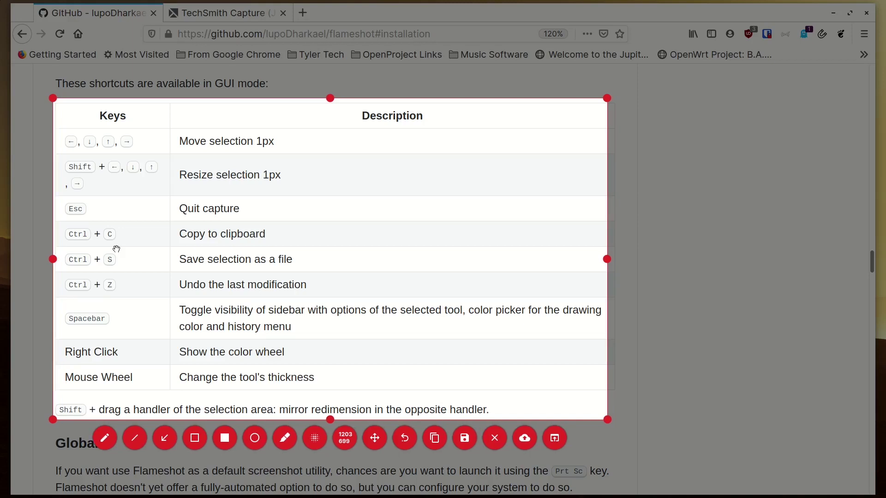
key(Left)
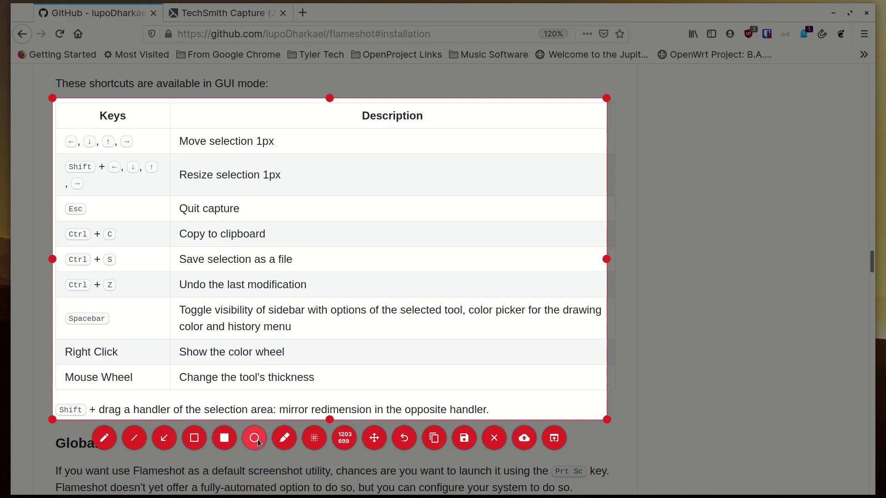
Step: Draw a yellow rectangle around 'Change the tool's thickness', then switch the drawing colour to red
click(194, 439)
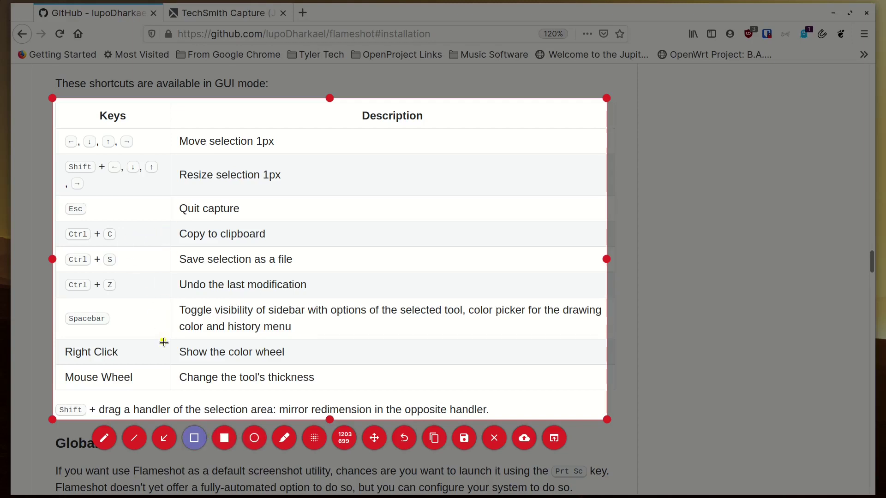
mouse_move(168, 365)
mouse_down()
mouse_move(316, 376)
mouse_move(331, 393)
mouse_up()
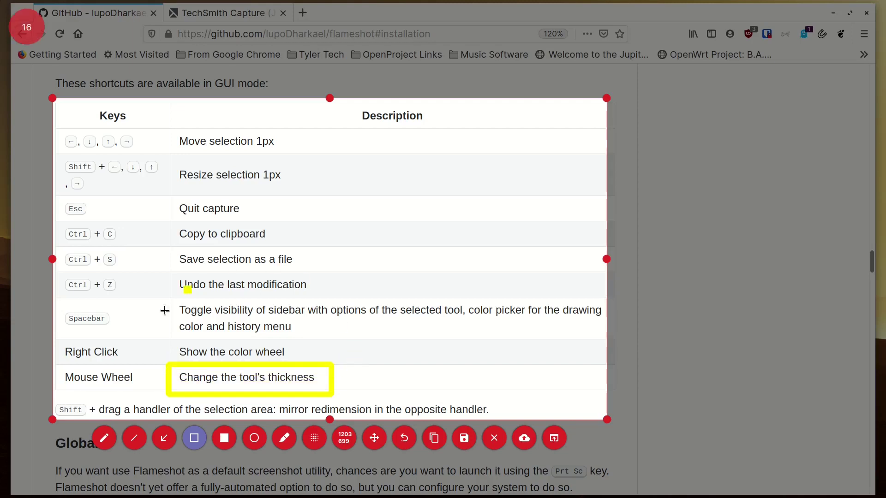
right_click(341, 247)
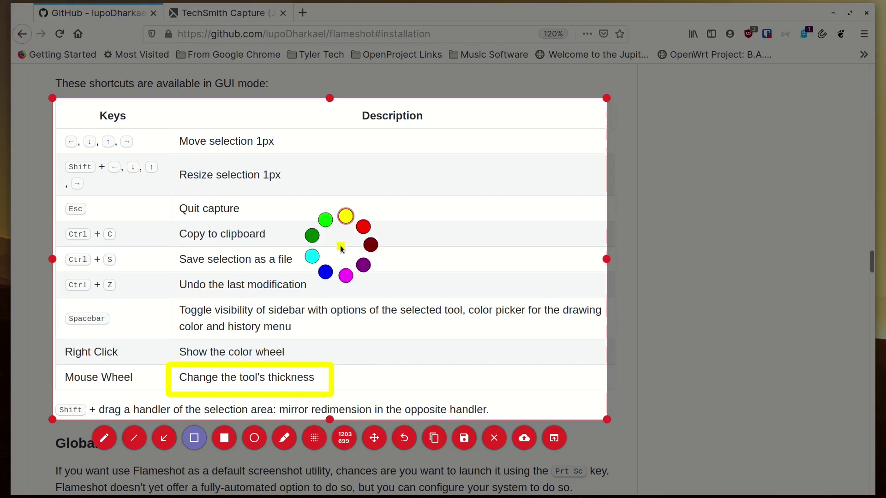
click(371, 245)
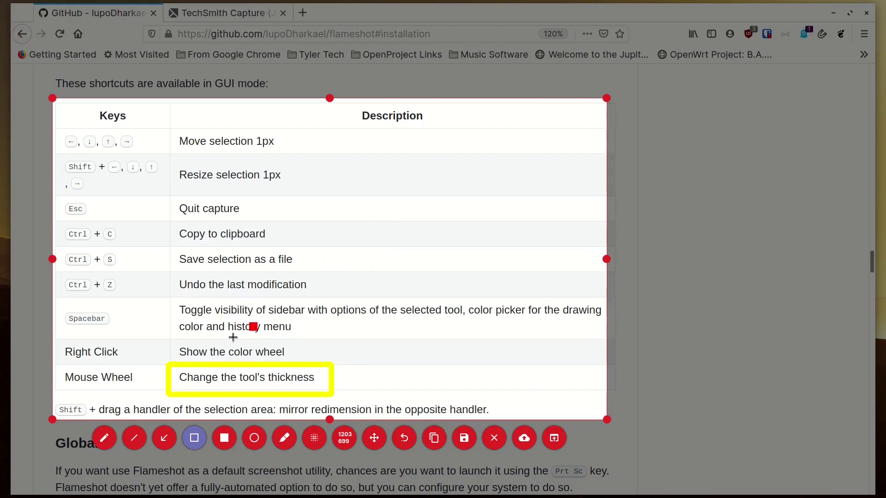
Step: Outline 'Show the color wheel' with a red rectangle, redrawing it until it fits, then bring up saving
drag(165, 331, 337, 368)
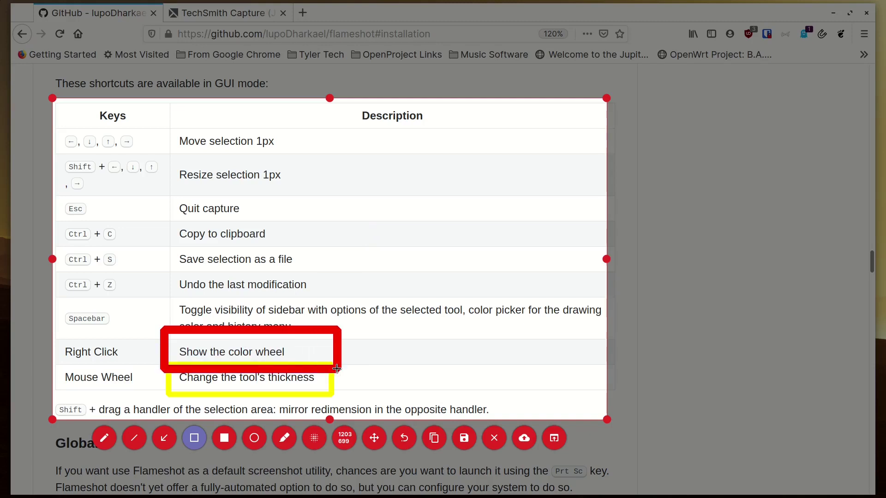
scroll(350, 364, up, 2)
key(ctrl+z)
drag(161, 331, 336, 364)
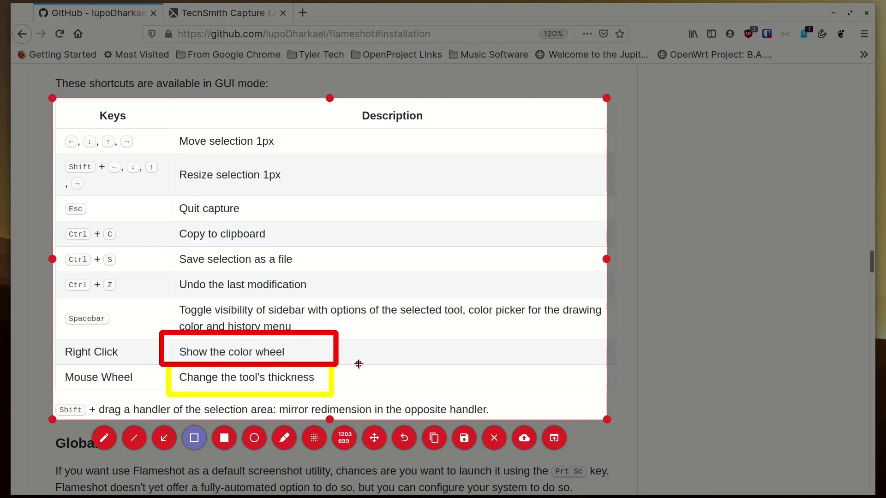
key(ctrl+z)
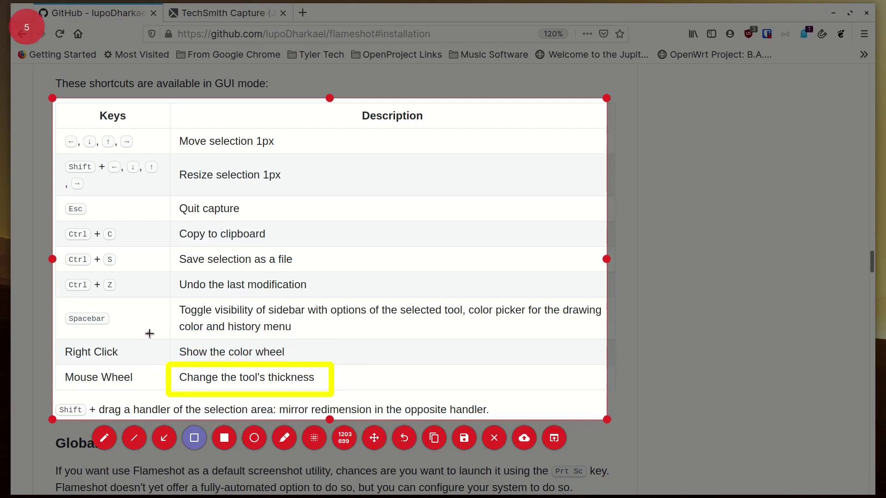
drag(149, 333, 351, 370)
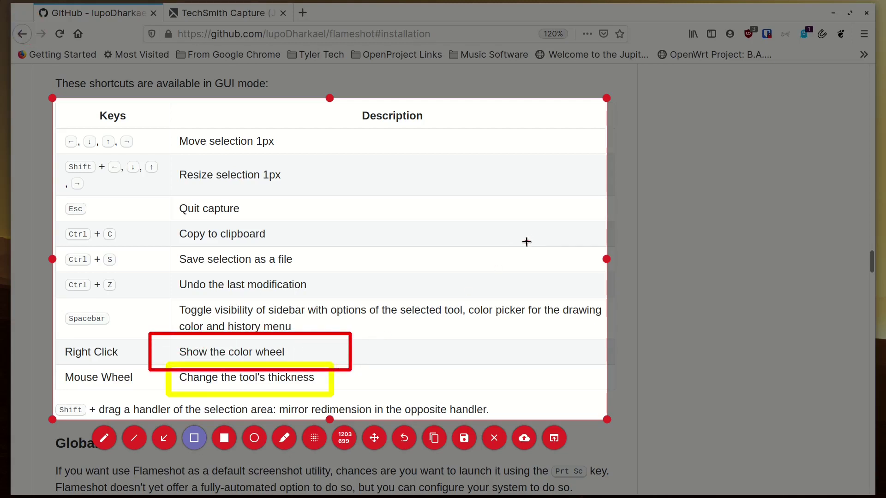
key(Escape)
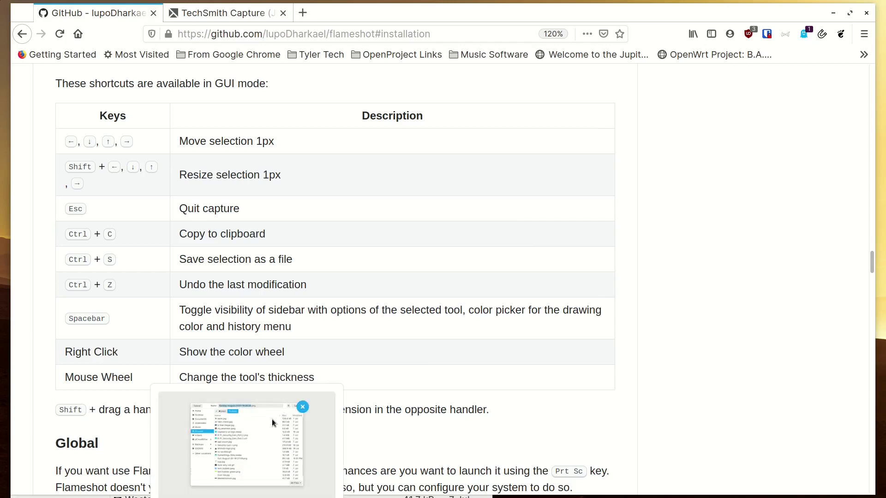
click(273, 423)
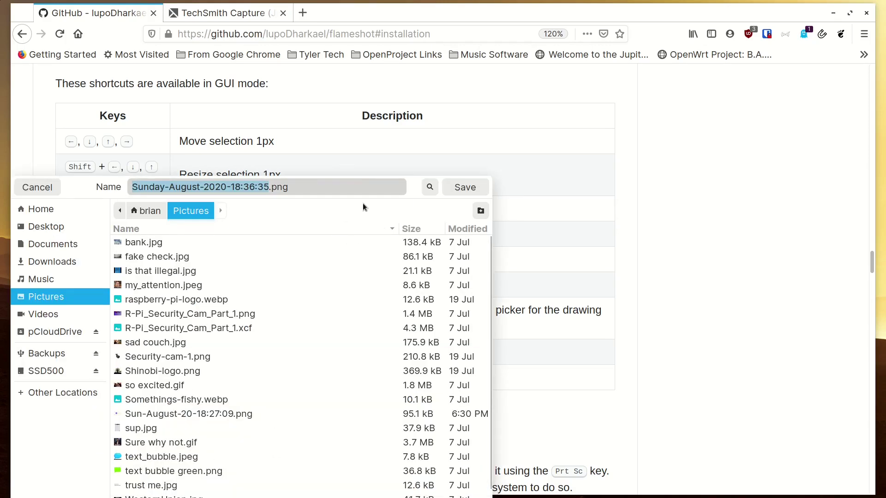
Step: Save the capture to Pictures as Sunday-August-2020-18:36:35.png, then open Files at Home
drag(70, 187, 180, 74)
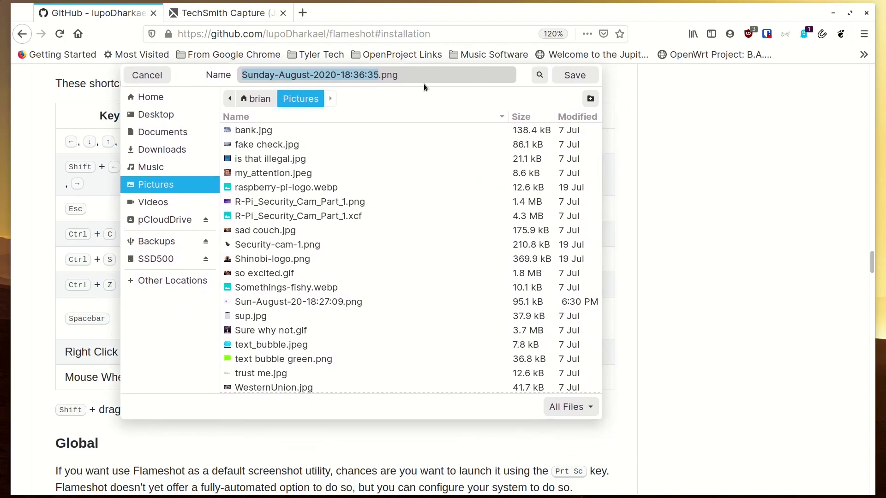
click(571, 77)
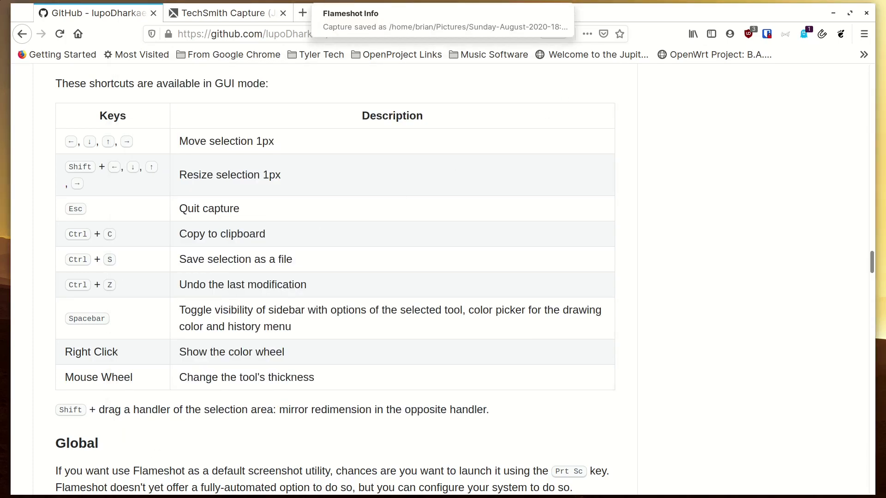
key(super+f)
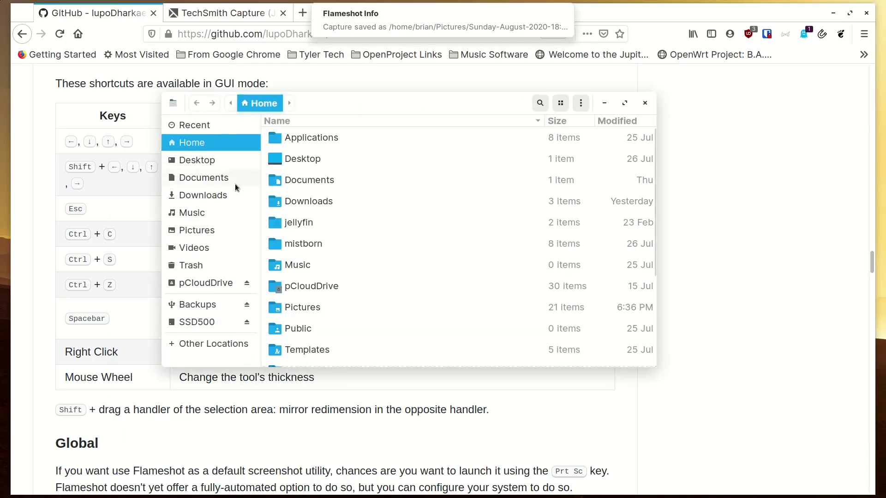
Step: View Sunday-August-2020-18:36:35.png from Pictures to confirm both rectangles, then close the viewer
click(214, 232)
double_click(342, 297)
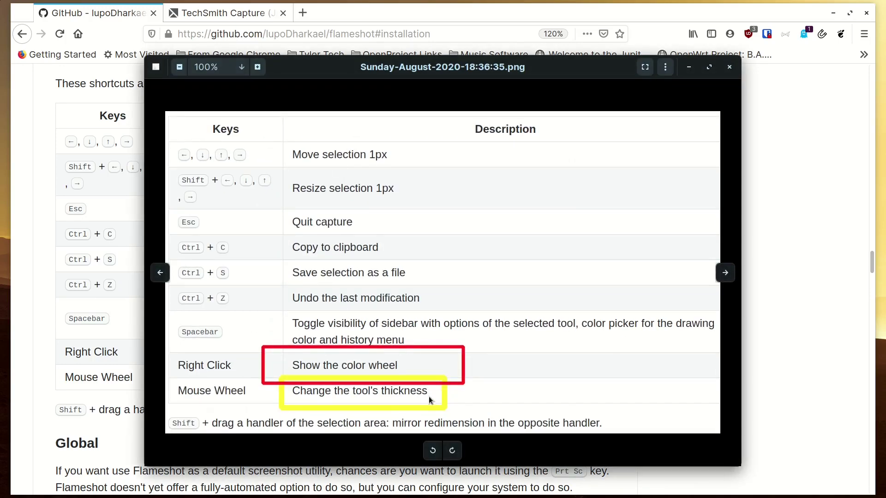
click(728, 66)
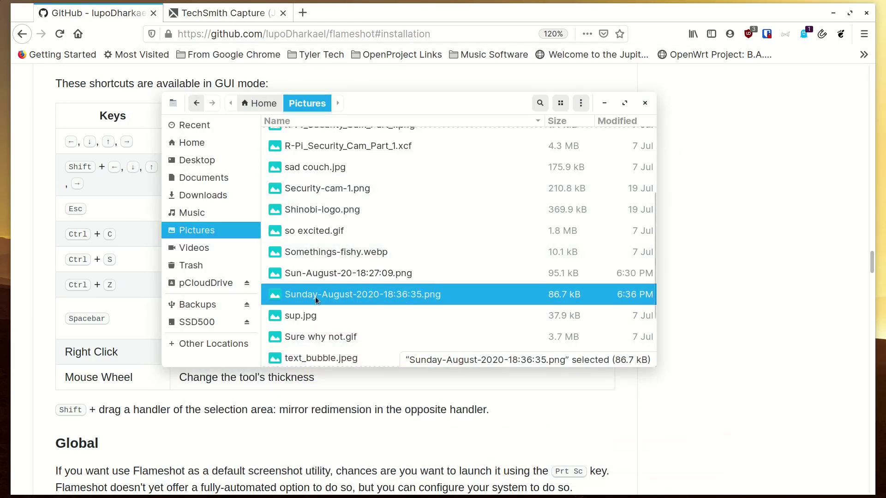
drag(430, 107, 382, 107)
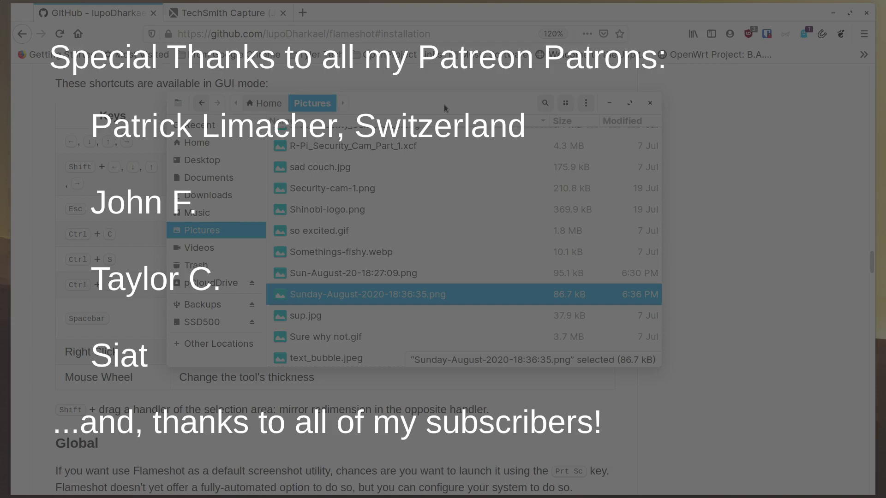
drag(443, 104, 449, 86)
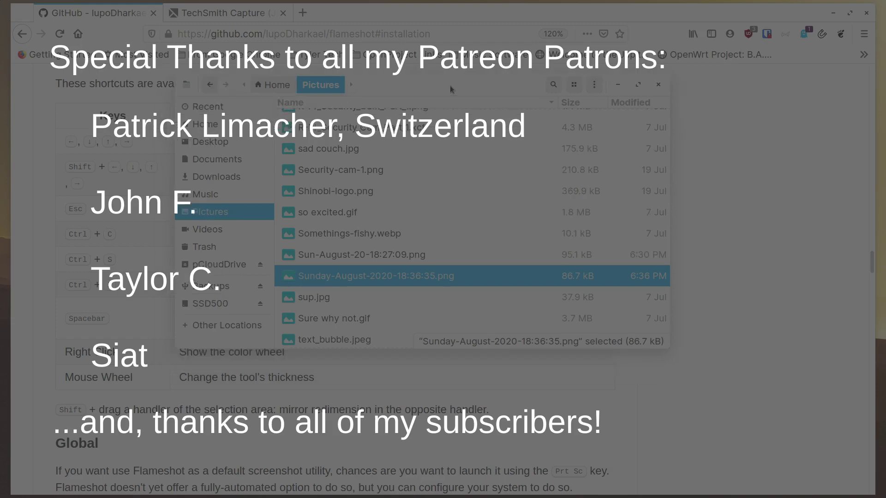